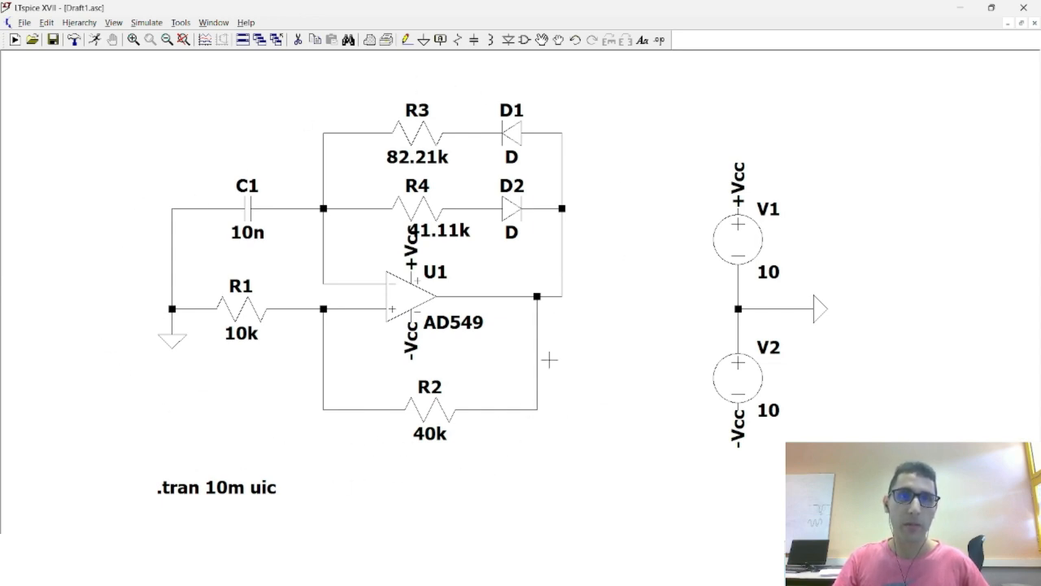
# Step: Run the 10 ms transient simulation and plot the op-amp output, the inverting input and the non-inverting input voltages
pyautogui.click(94, 40)
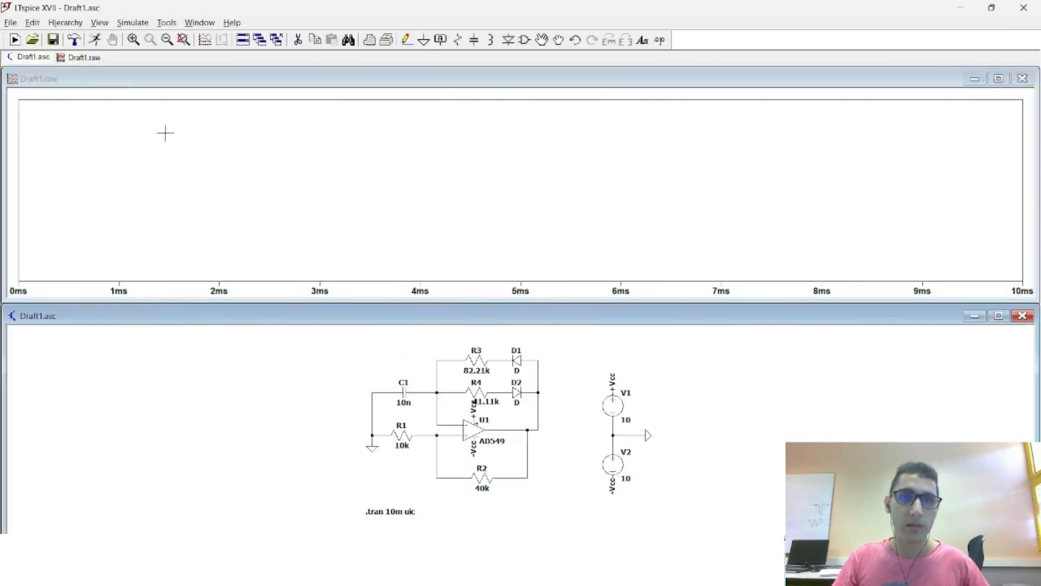
pyautogui.click(544, 373)
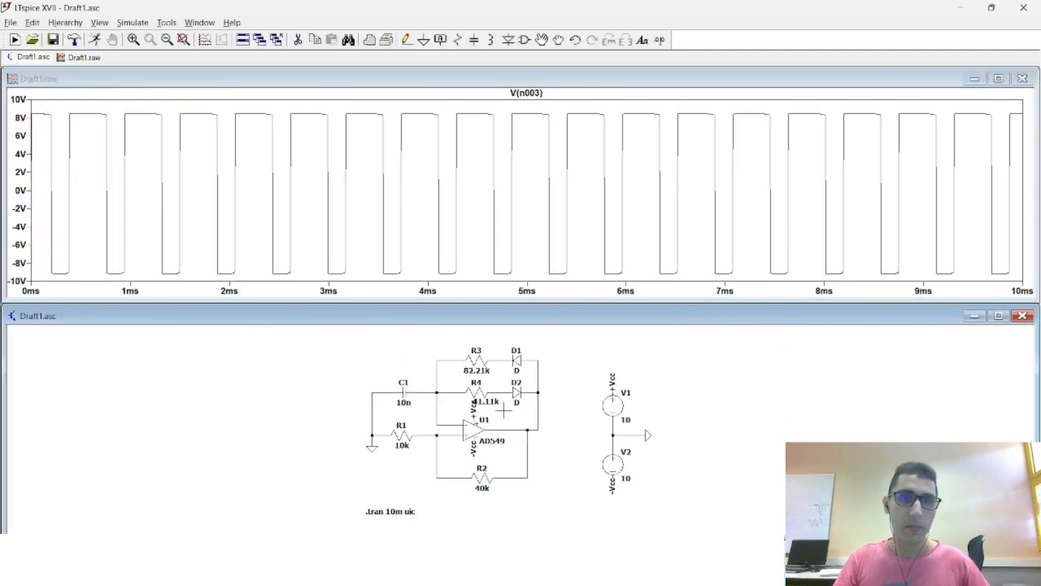
pyautogui.click(440, 419)
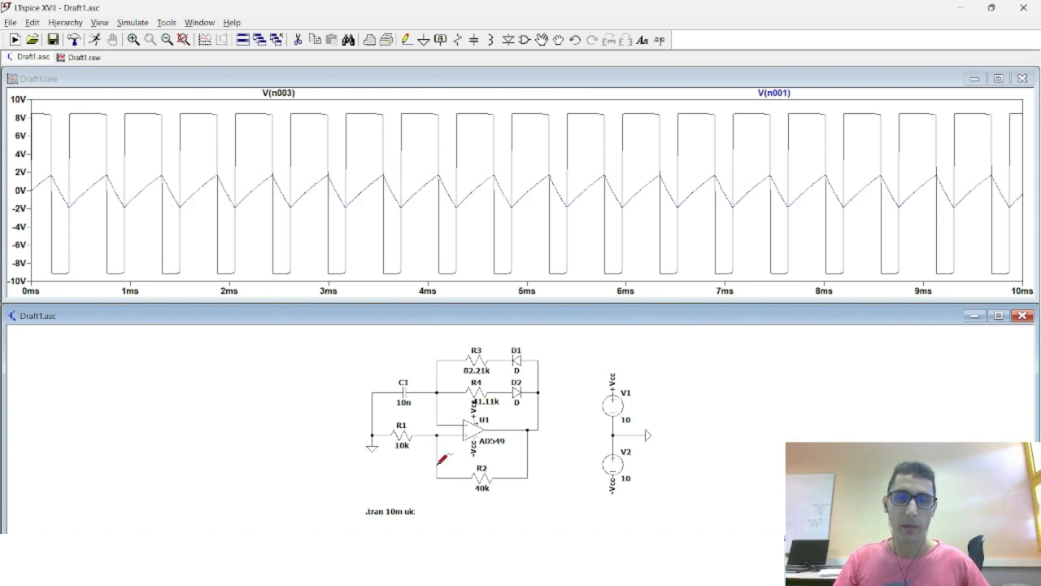
pyautogui.click(444, 436)
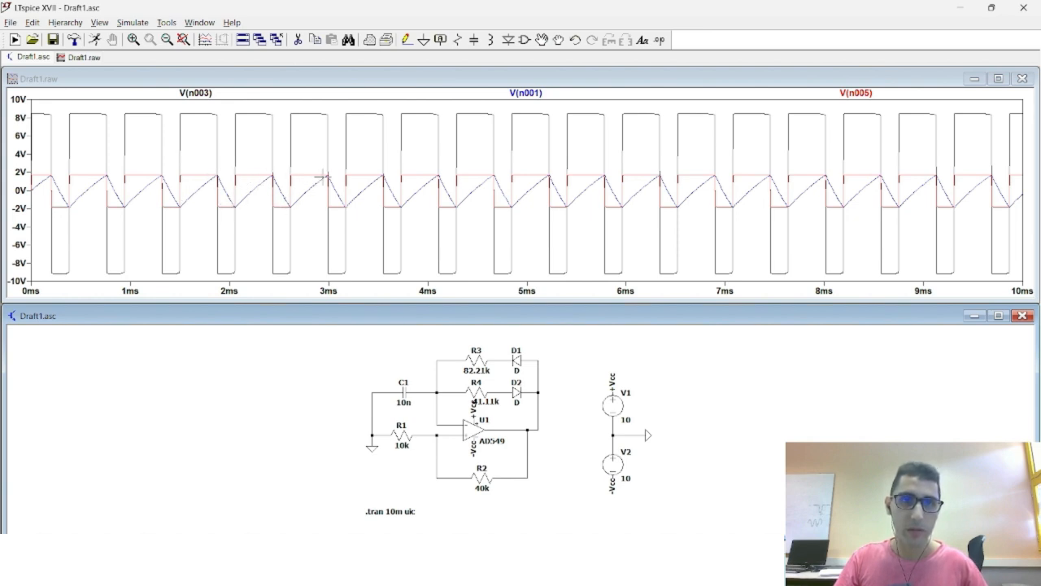
# Step: Attach a cursor to V(n005) and read its upper voltage level, then close the cursor readout
pyautogui.click(855, 93)
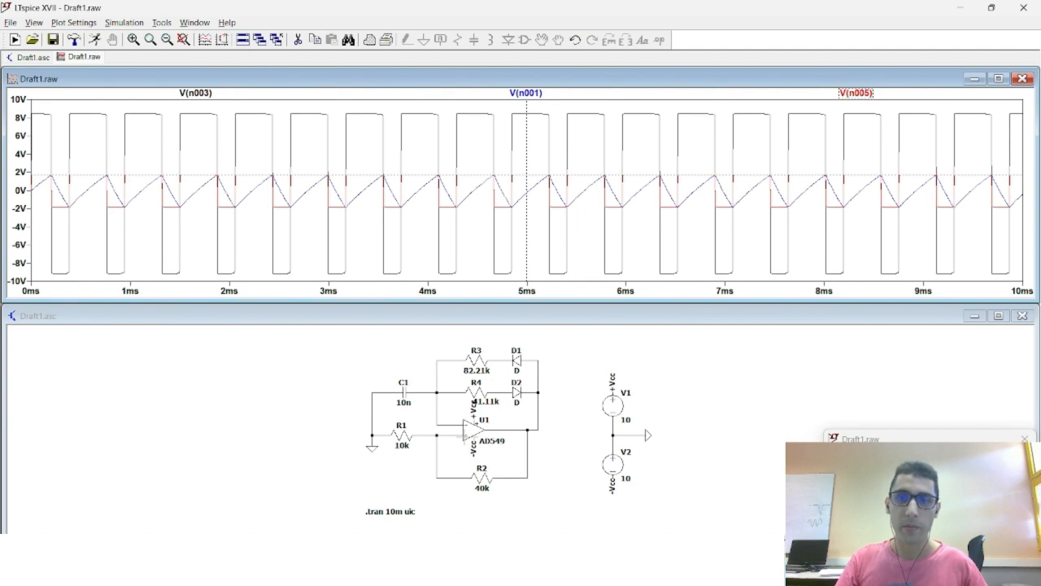
pyautogui.doubleClick(891, 439)
pyautogui.moveTo(400, 327); pyautogui.dragTo(309, 328)
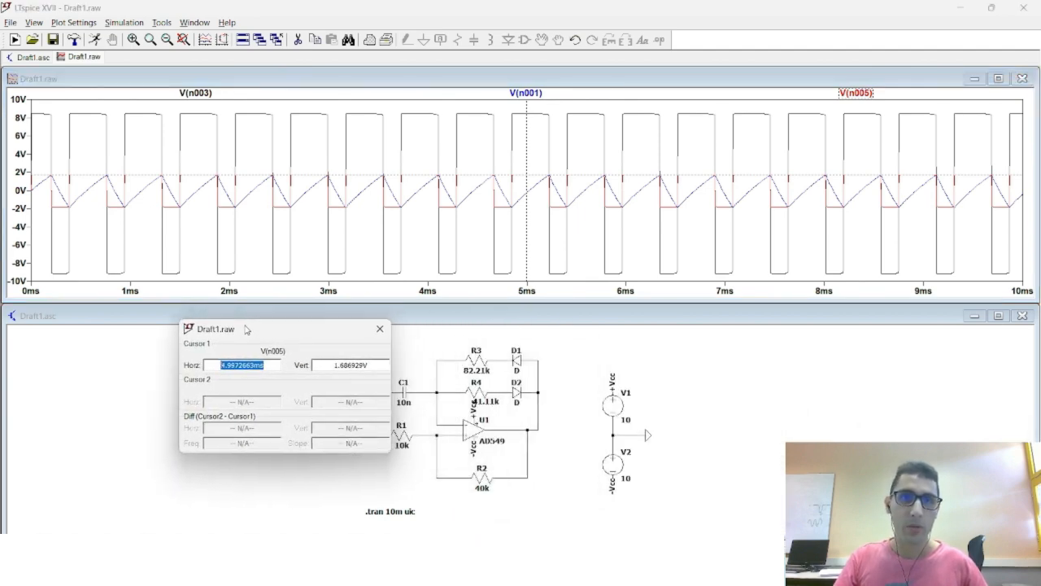
pyautogui.click(328, 370)
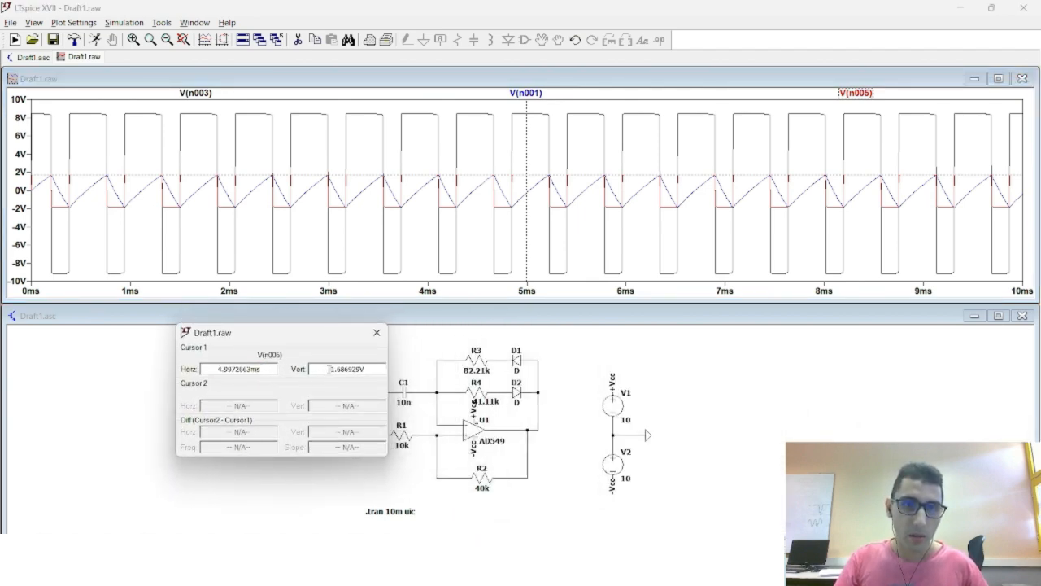
pyautogui.moveTo(329, 370); pyautogui.dragTo(368, 369)
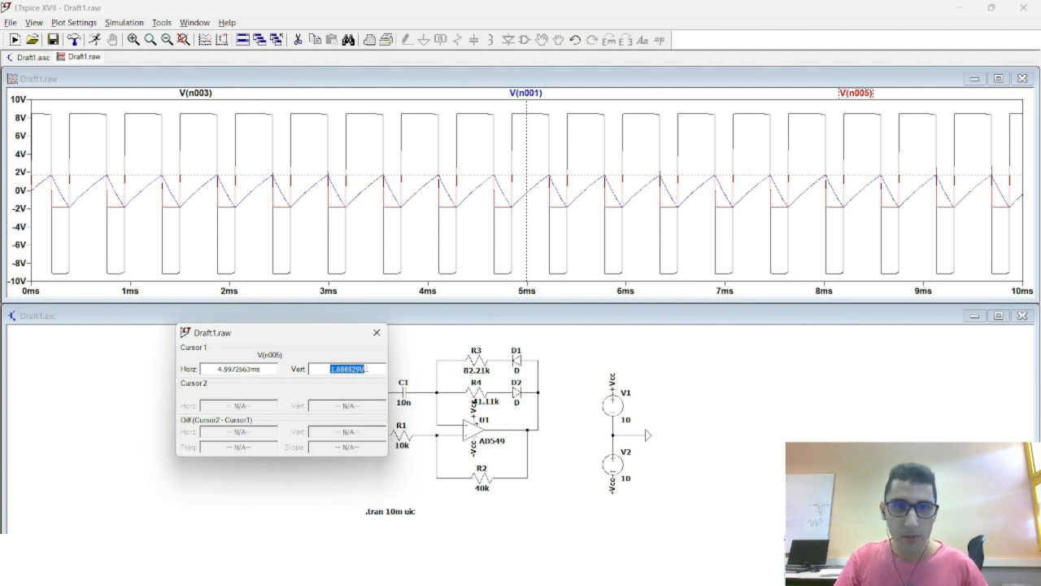
pyautogui.click(368, 367)
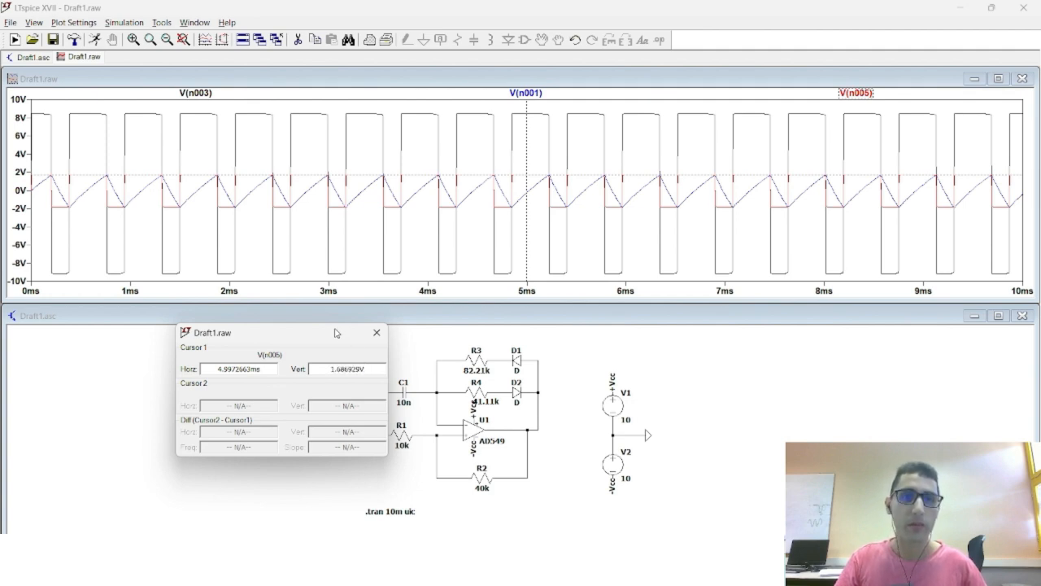
pyautogui.moveTo(335, 332); pyautogui.dragTo(289, 342)
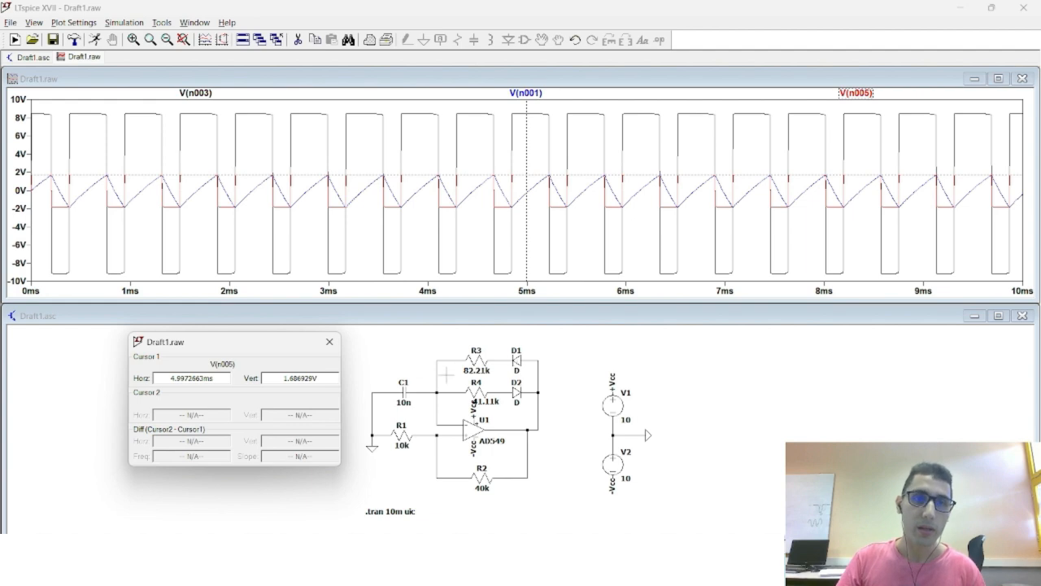
pyautogui.moveTo(318, 378); pyautogui.dragTo(282, 378)
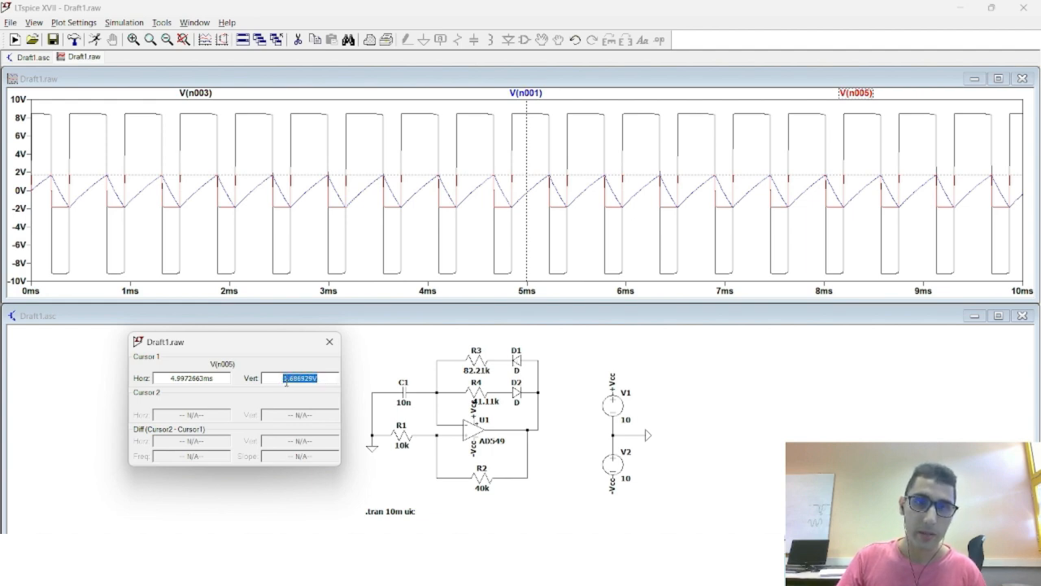
pyautogui.click(291, 379)
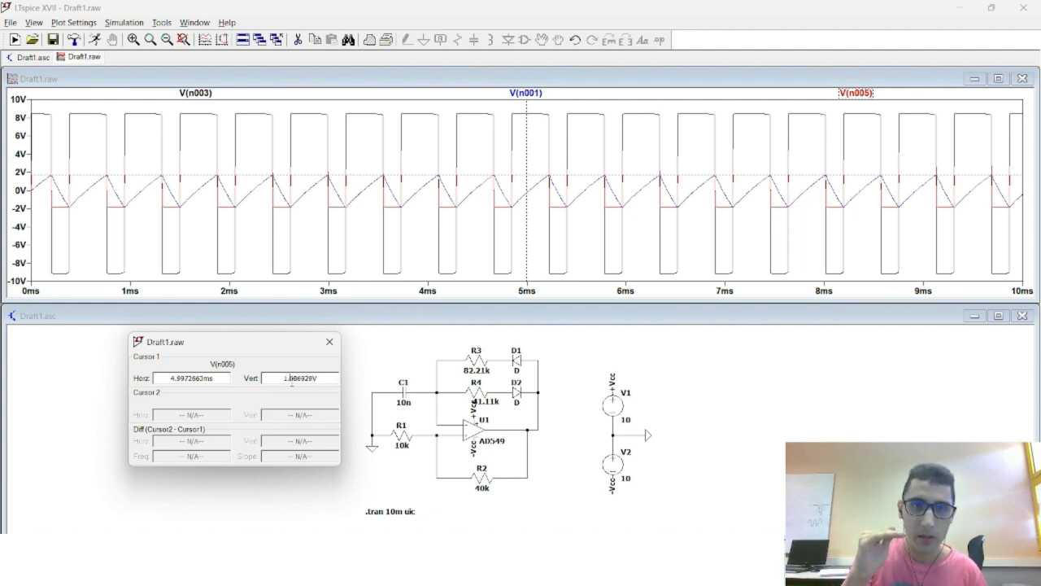
pyautogui.click(329, 342)
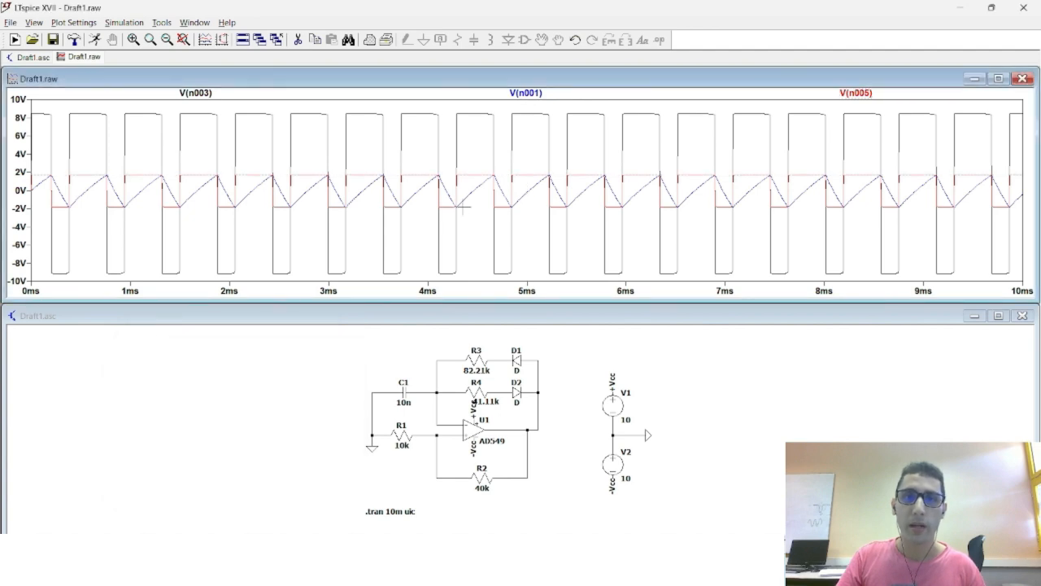
# Step: Reattach a cursor to V(n005), place it near 4.76 ms and read the lower voltage level
pyautogui.click(856, 93)
pyautogui.moveTo(526, 148); pyautogui.dragTo(503, 164)
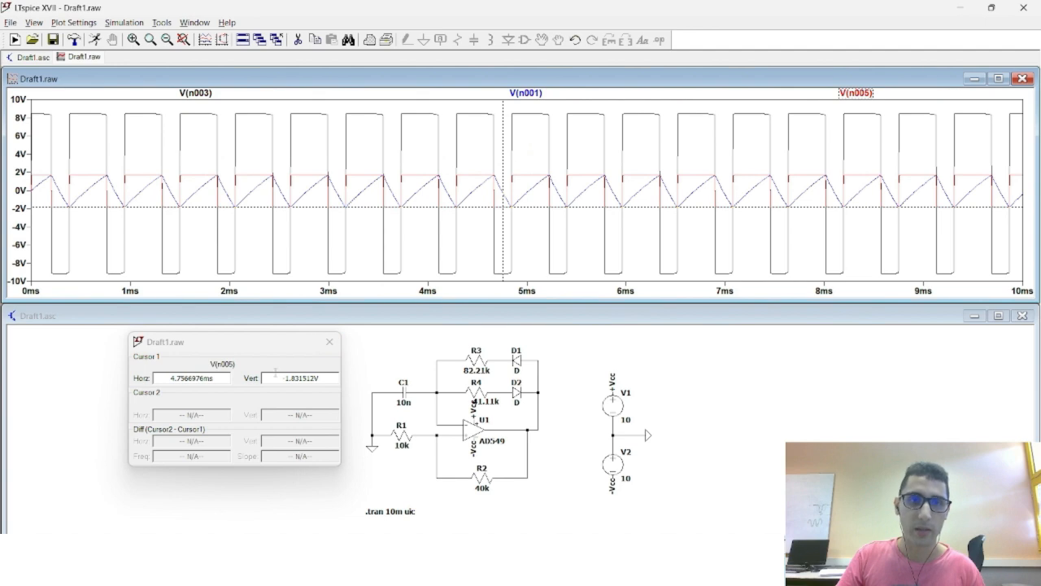
pyautogui.moveTo(275, 378); pyautogui.dragTo(308, 378)
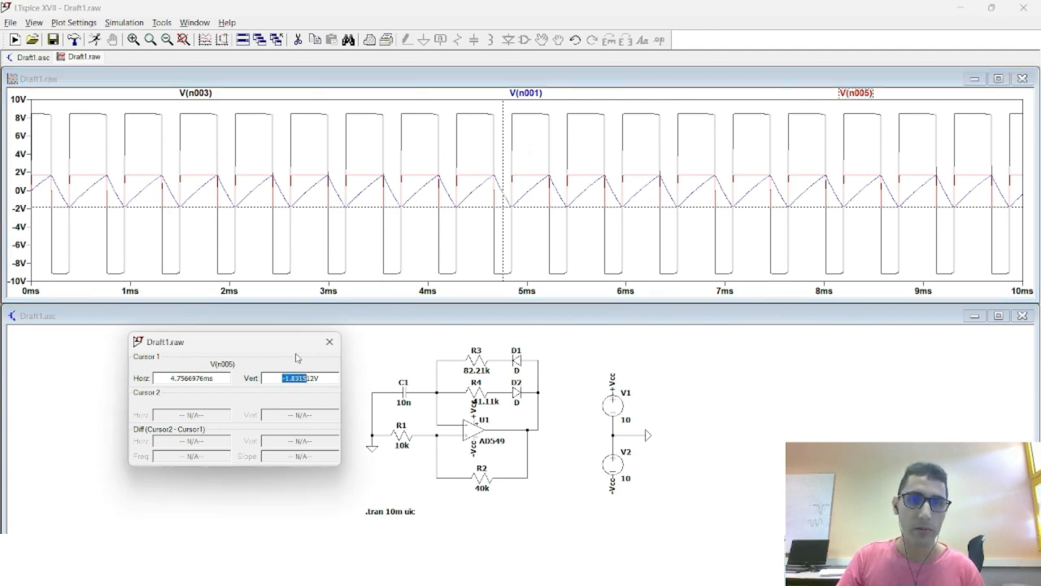
# Step: Measure the oscillation frequency of V(n001) with two cursors on adjacent troughs near 2.61 ms and 3.18 ms
pyautogui.moveTo(290, 341); pyautogui.dragTo(250, 349)
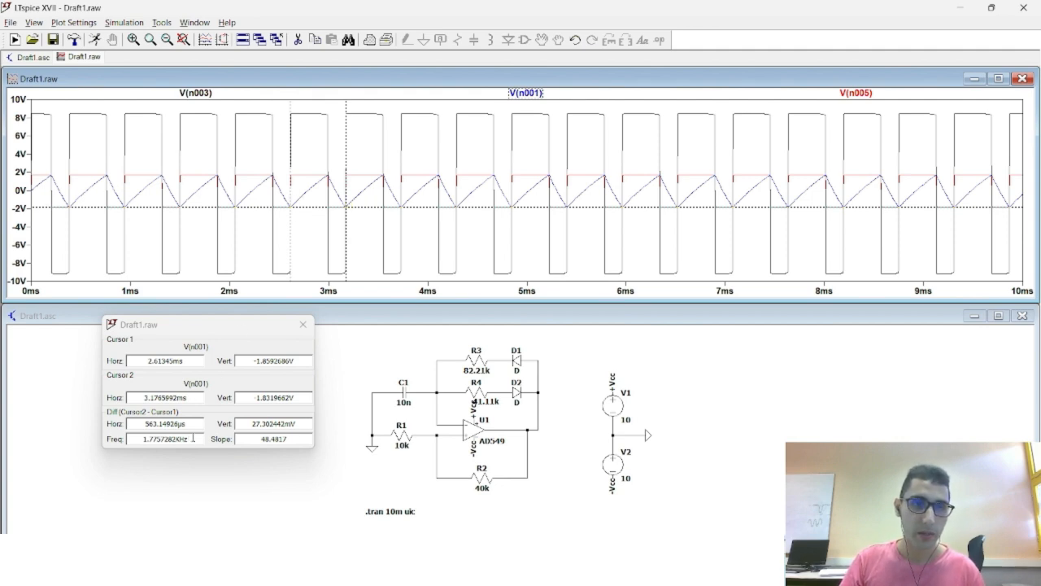
pyautogui.moveTo(192, 438); pyautogui.dragTo(143, 442)
pyautogui.click(150, 442)
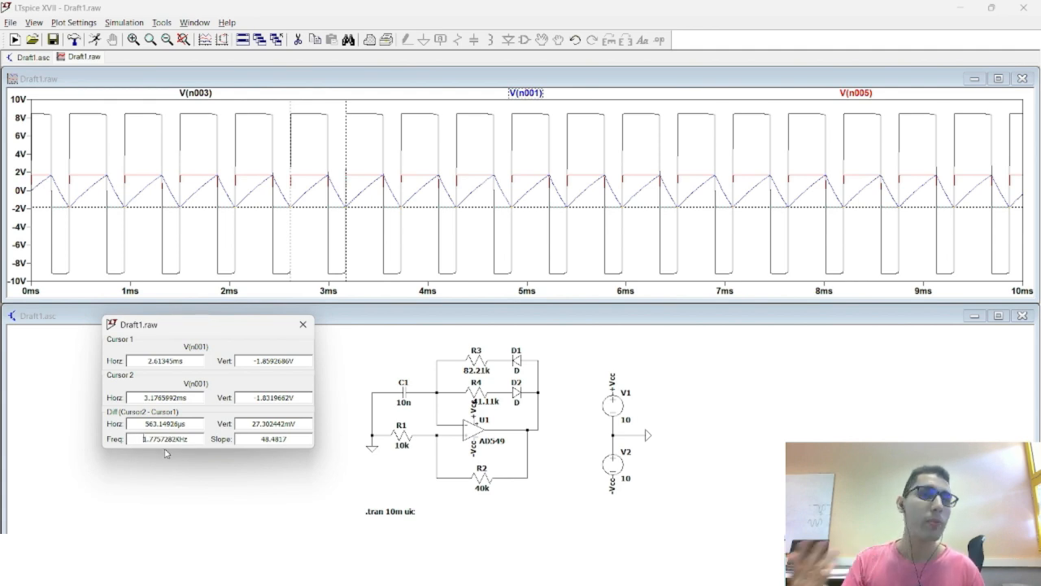
# Step: Remove the V(n003) trace and measure V(n001)'s rise time from the trough near 4.85 ms to the following peak
pyautogui.click(291, 207)
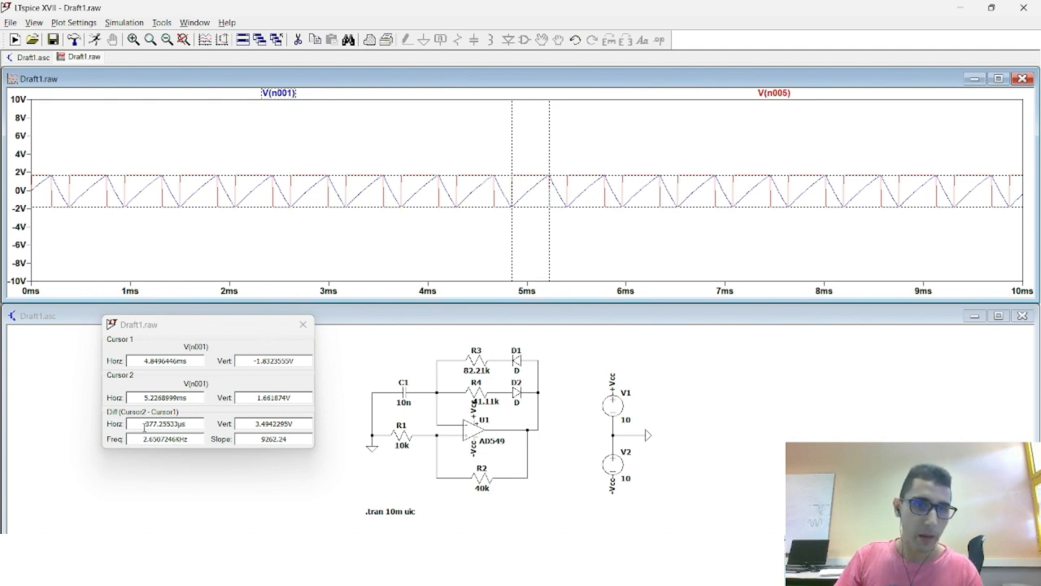
pyautogui.moveTo(145, 424); pyautogui.dragTo(157, 424)
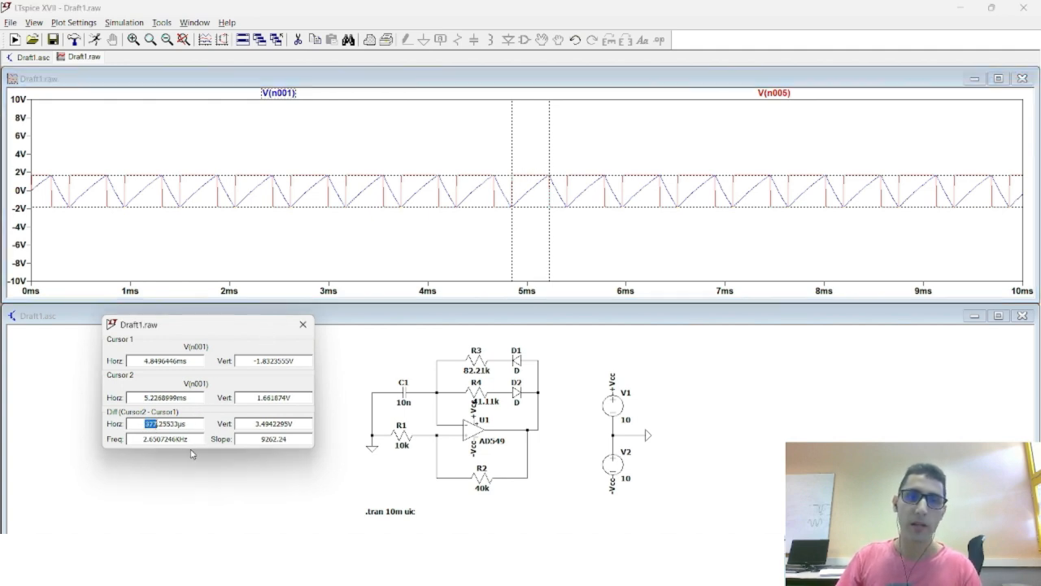
pyautogui.click(196, 425)
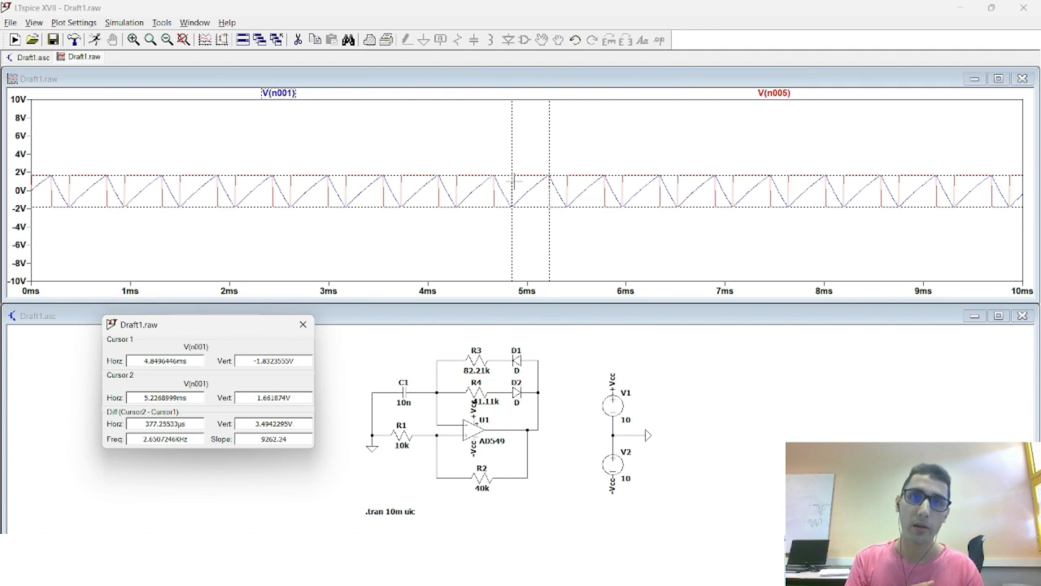
# Step: Measure V(n001)'s fall time by placing the cursors on the peak near 4.66 ms and the trough near 4.85 ms
pyautogui.moveTo(511, 152); pyautogui.dragTo(493, 170)
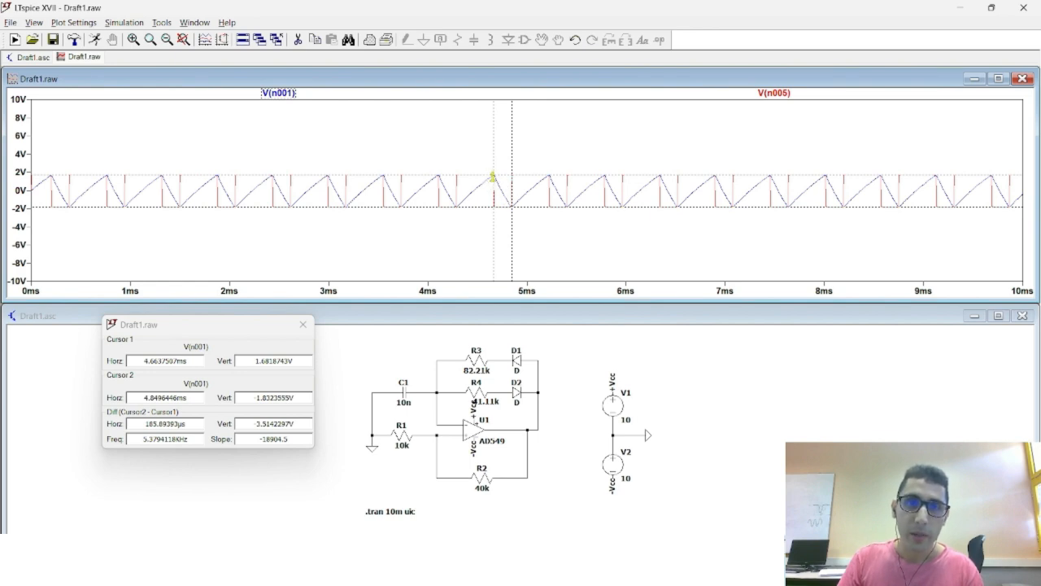
pyautogui.moveTo(194, 424); pyautogui.dragTo(145, 421)
pyautogui.click(158, 423)
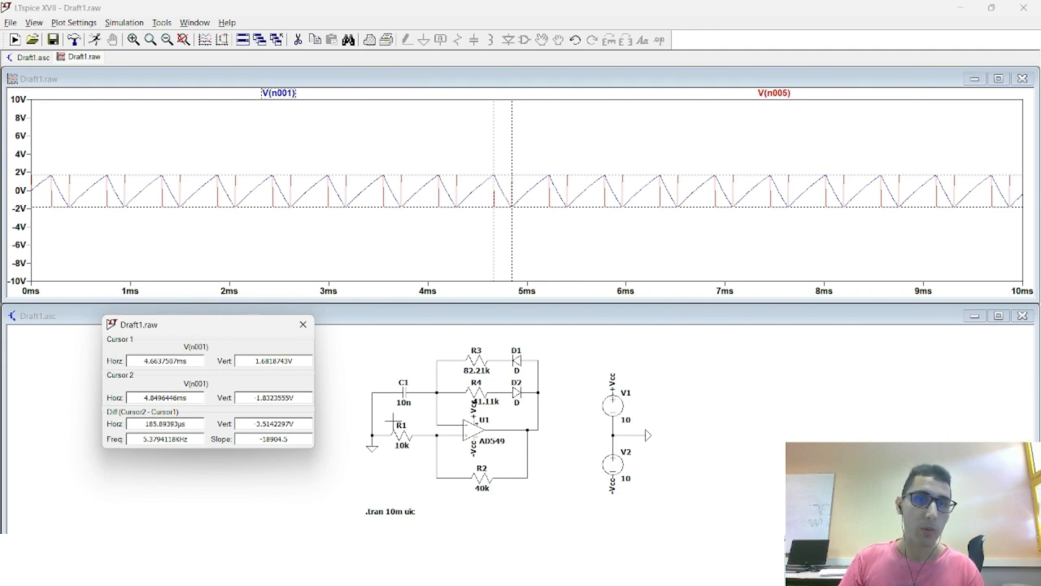
# Step: Consult the T1 = T2 case in the Oscilador Astável sheet, then set R3 and R4 to 61.66k and rerun the simulation
pyautogui.hotkey('alt', 'Tab')
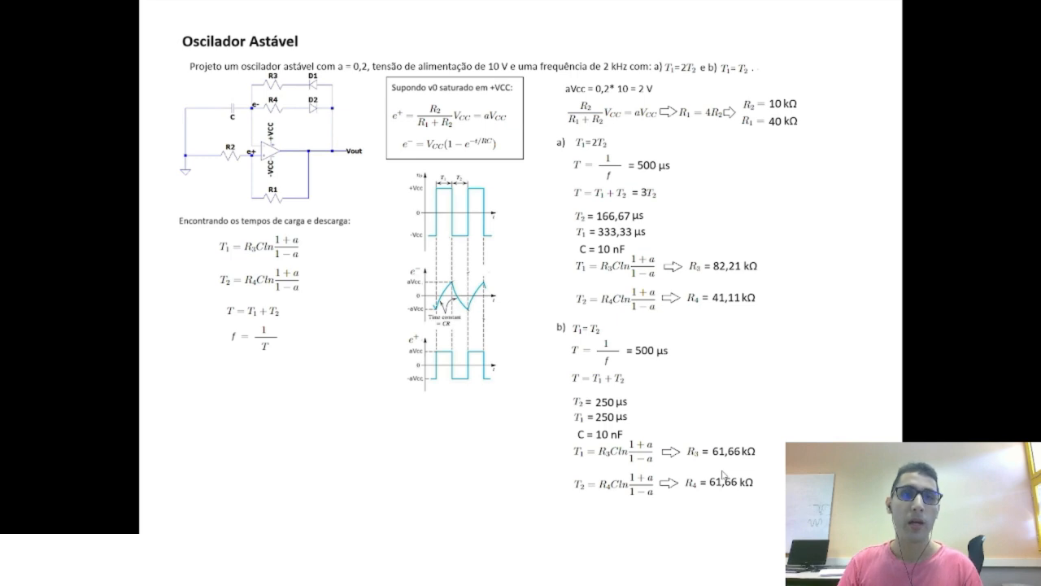
pyautogui.hotkey('alt', 'Tab')
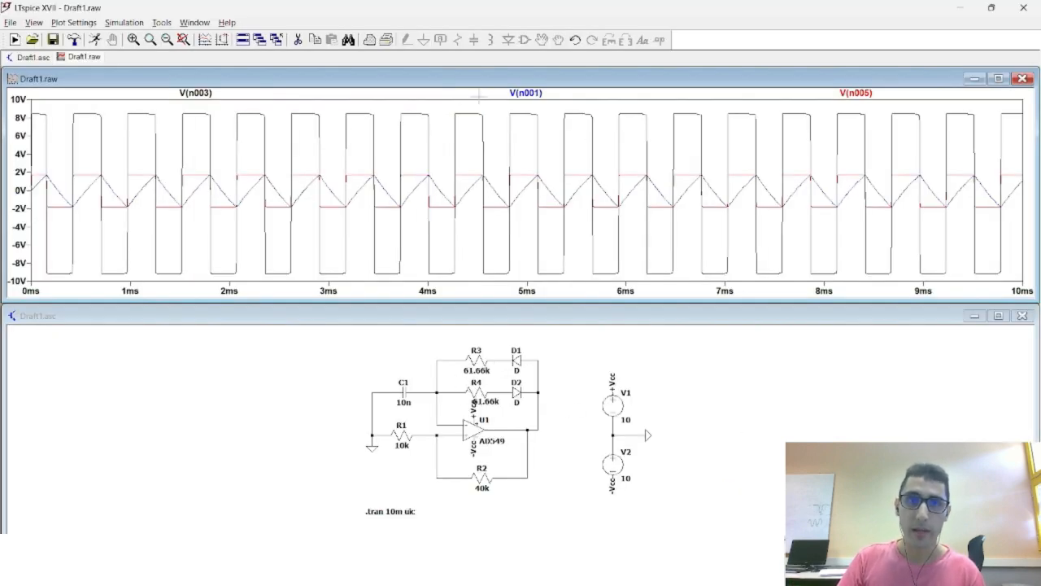
# Step: Attach a cursor to V(n005) and read its upper level near 5 ms and its lower level near 4.64 ms
pyautogui.click(855, 91)
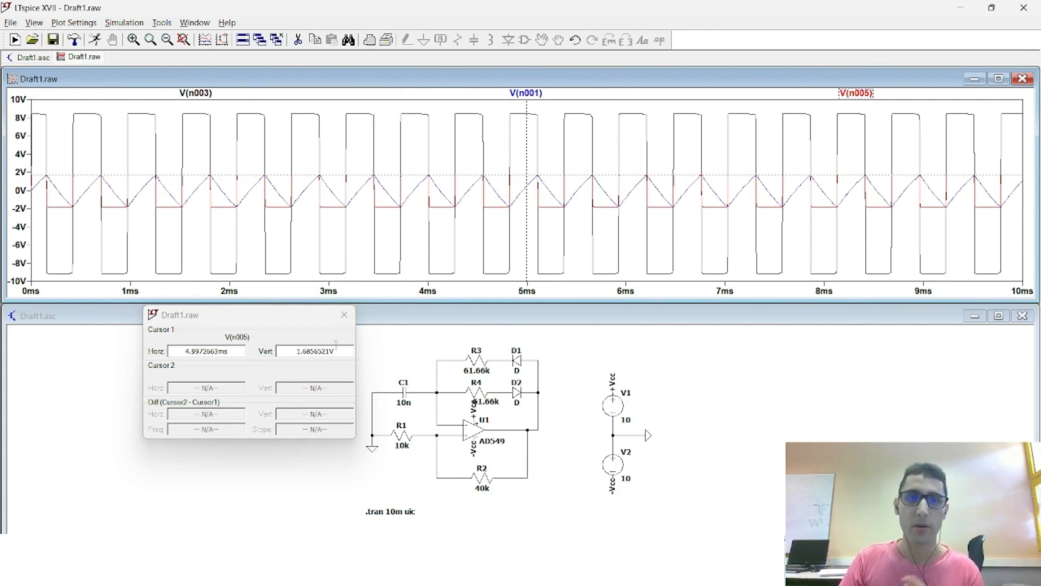
pyautogui.moveTo(527, 179); pyautogui.dragTo(492, 192)
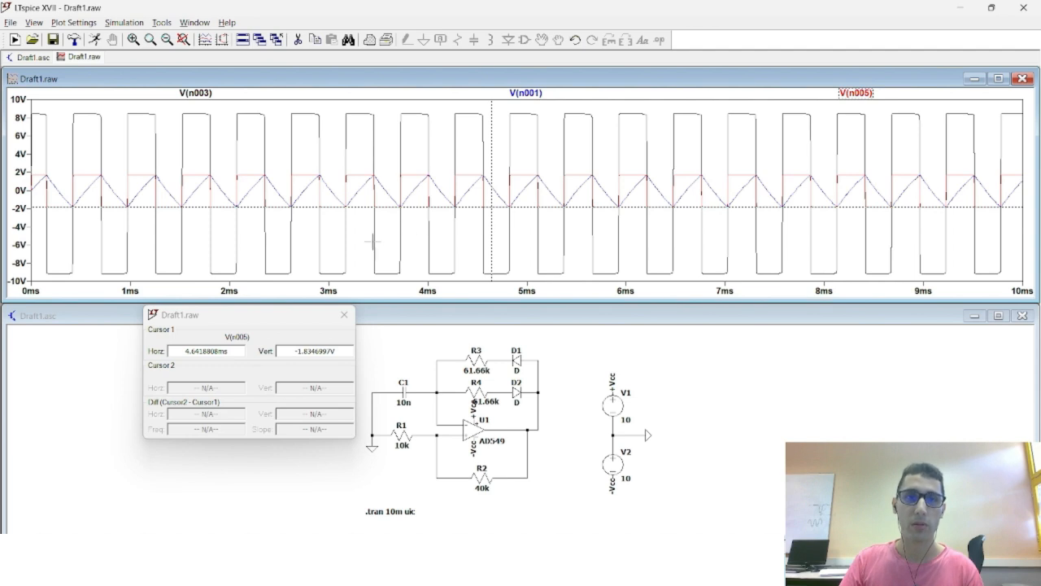
# Step: Delete the V(n003) trace and measure V(n001)'s rise time from the trough near 4.83 ms to the following peak
pyautogui.rightClick(208, 94)
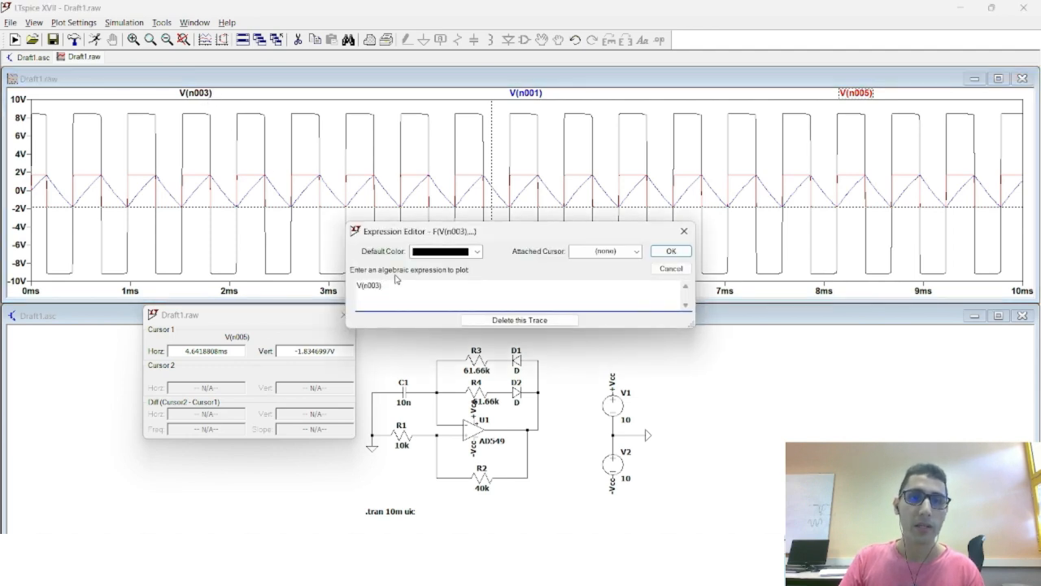
pyautogui.click(497, 321)
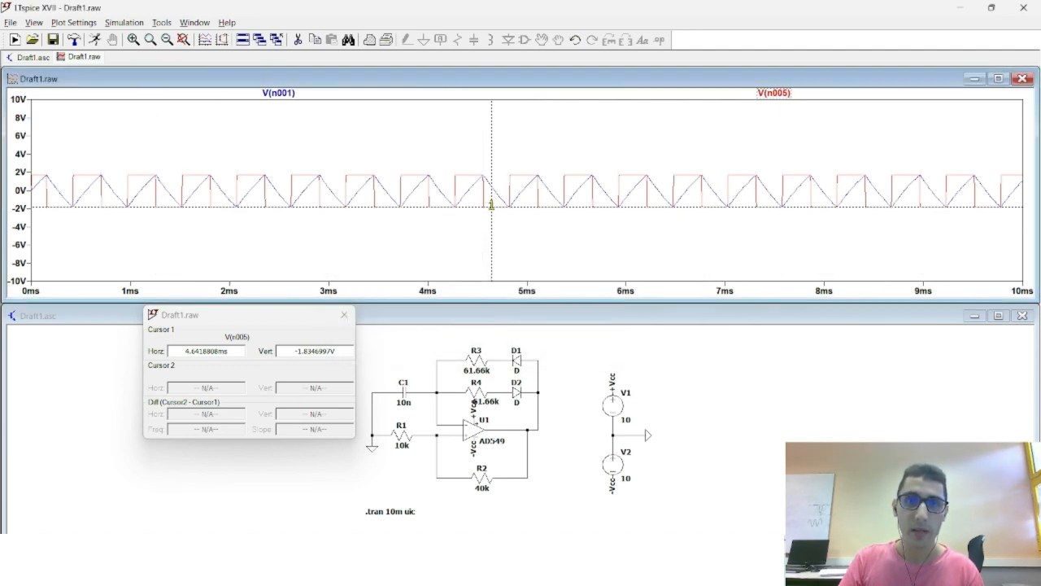
pyautogui.moveTo(490, 205); pyautogui.dragTo(510, 175)
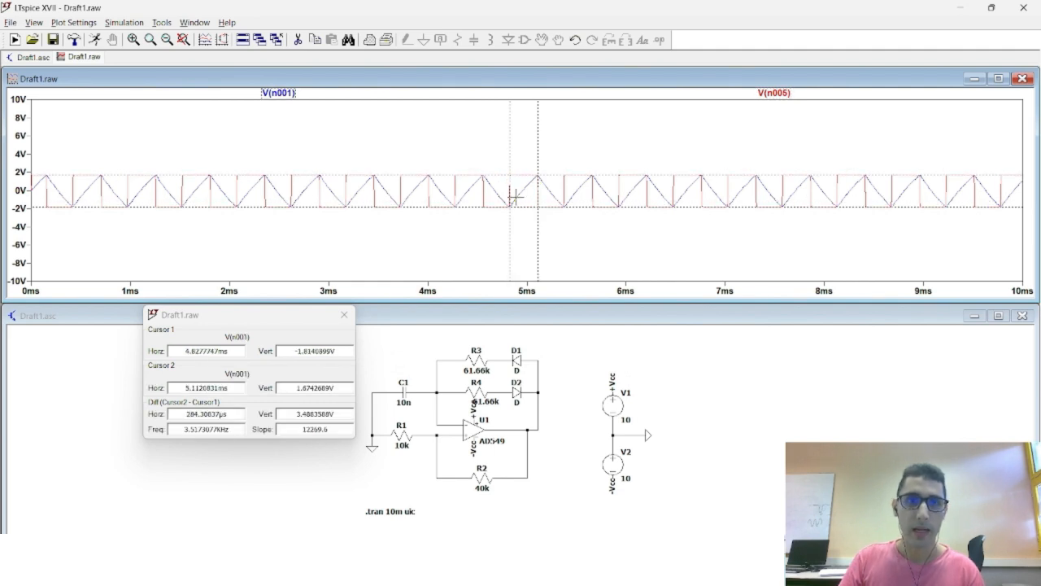
pyautogui.moveTo(187, 413); pyautogui.dragTo(229, 411)
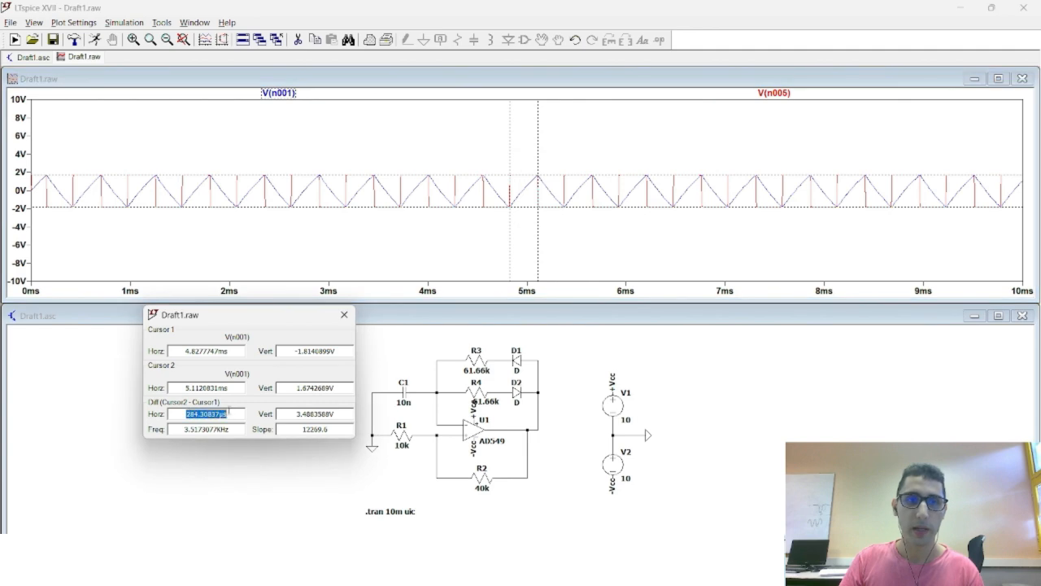
pyautogui.click(231, 412)
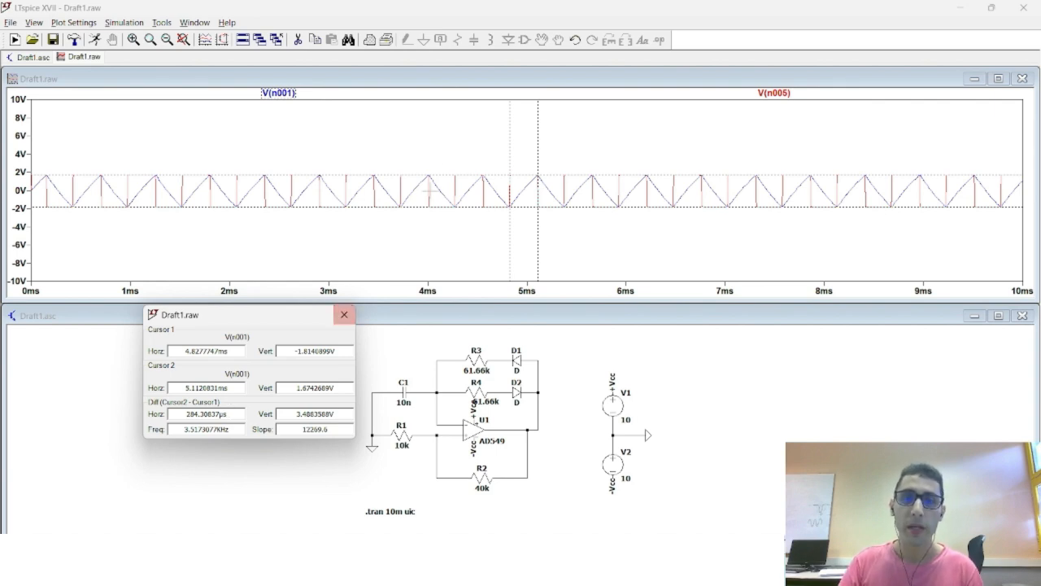
# Step: Measure V(n001)'s fall time from the peak near 5.11 ms to the next trough, then switch to the Oscilador Astável sheet
pyautogui.moveTo(538, 149)
pyautogui.mouseDown()
pyautogui.moveTo(561, 167)
pyautogui.moveTo(537, 162)
pyautogui.mouseUp()
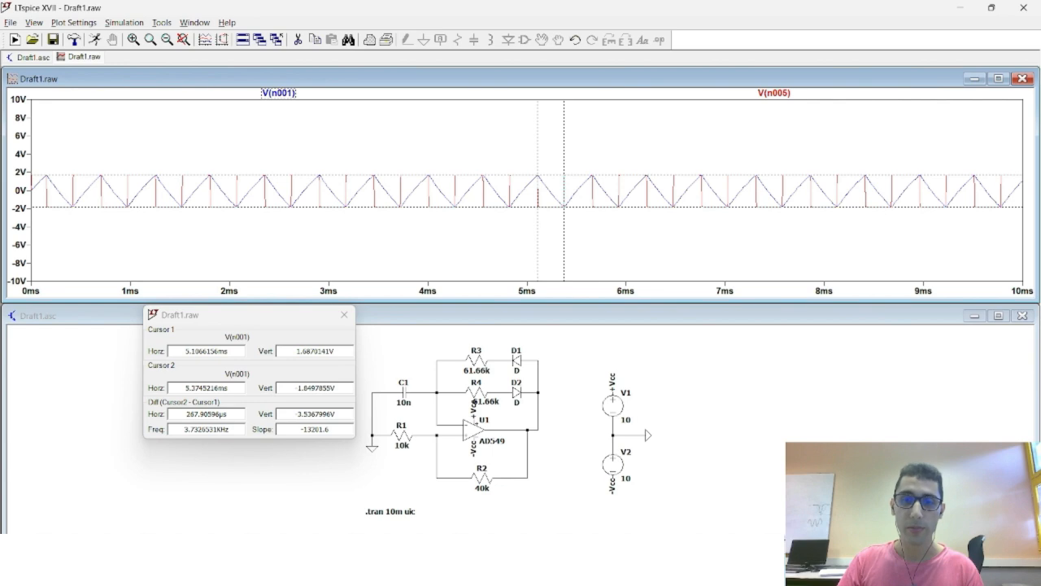
pyautogui.click(732, 570)
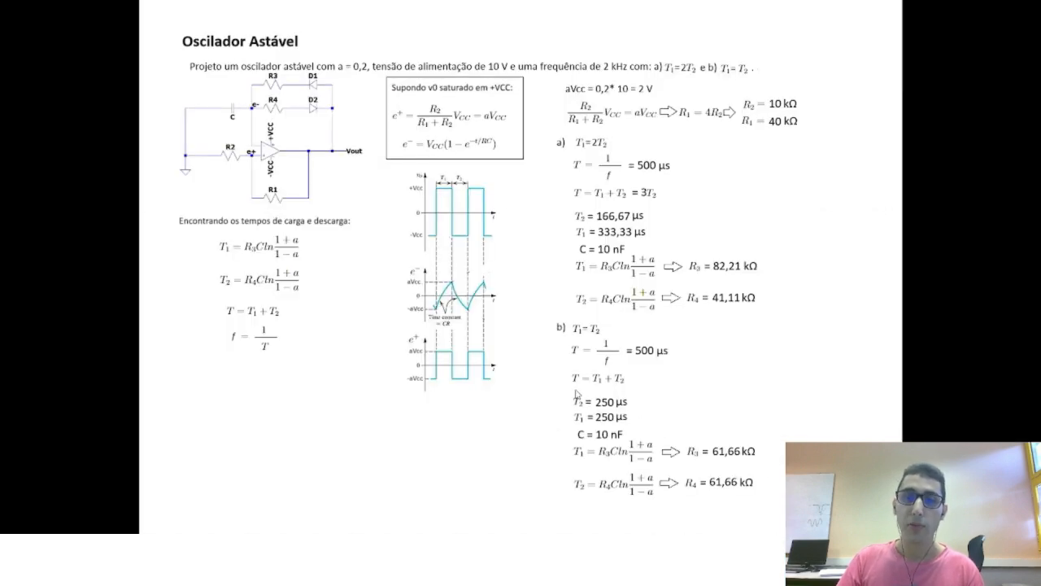